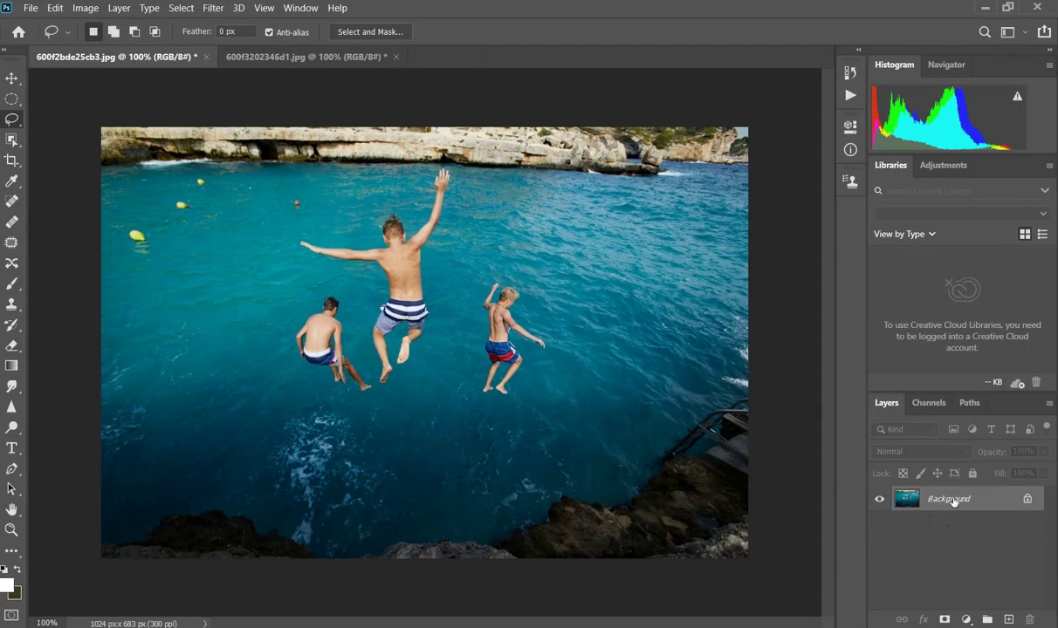
Duplicate the cliff-diving photo's Background layer and name the copy Edit1.
left_click_drag(953, 501, 1008, 619)
double_click(973, 499)
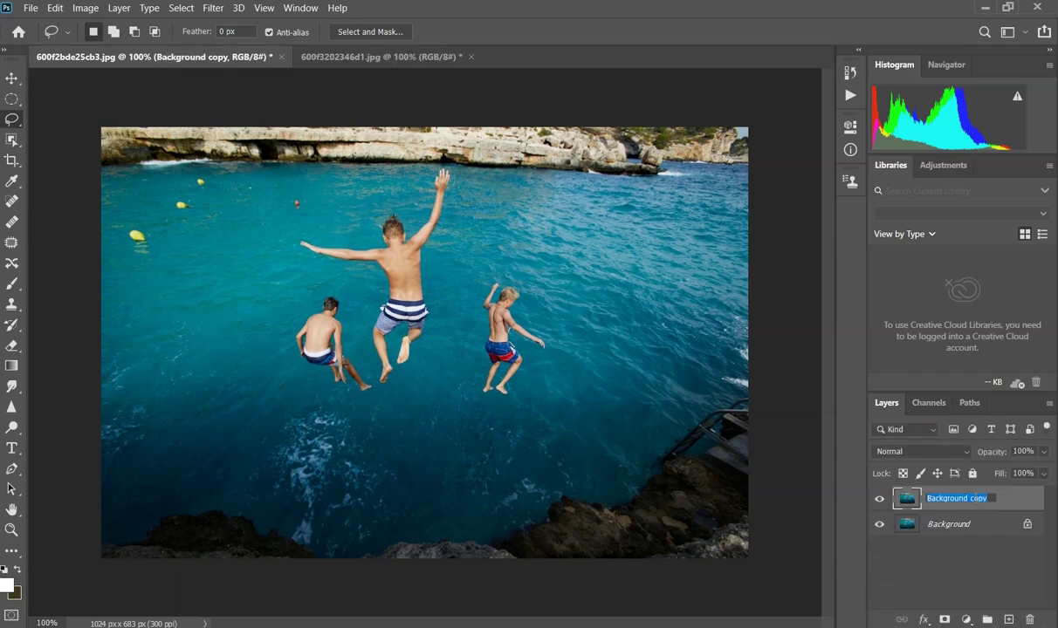
type("Edit1")
key("Return")
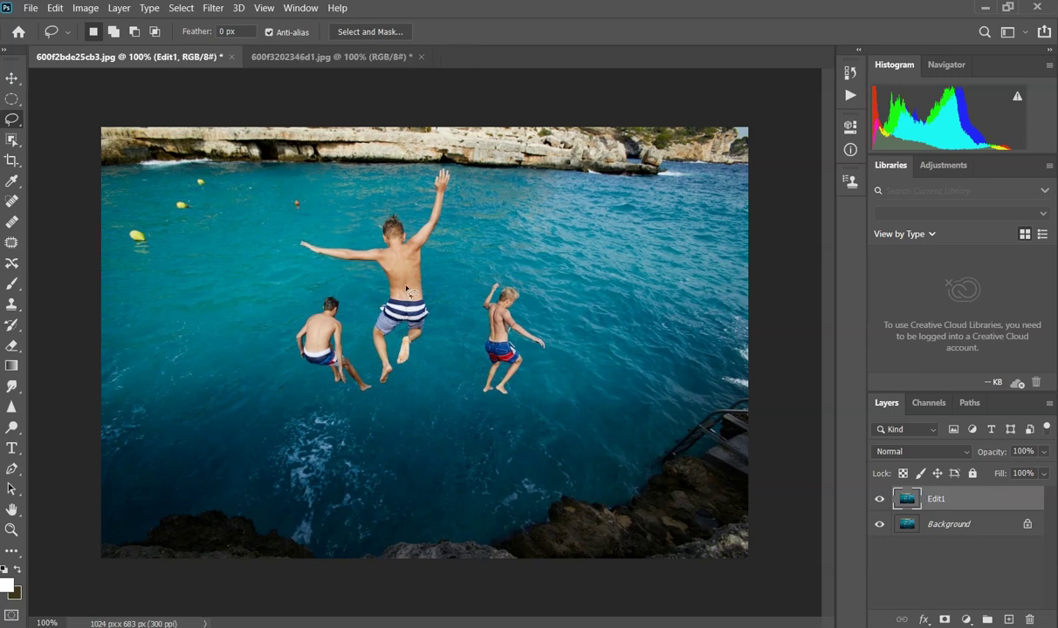
With the plain Lasso tool, draw a selection around the right-hand boy.
right_click(22, 126)
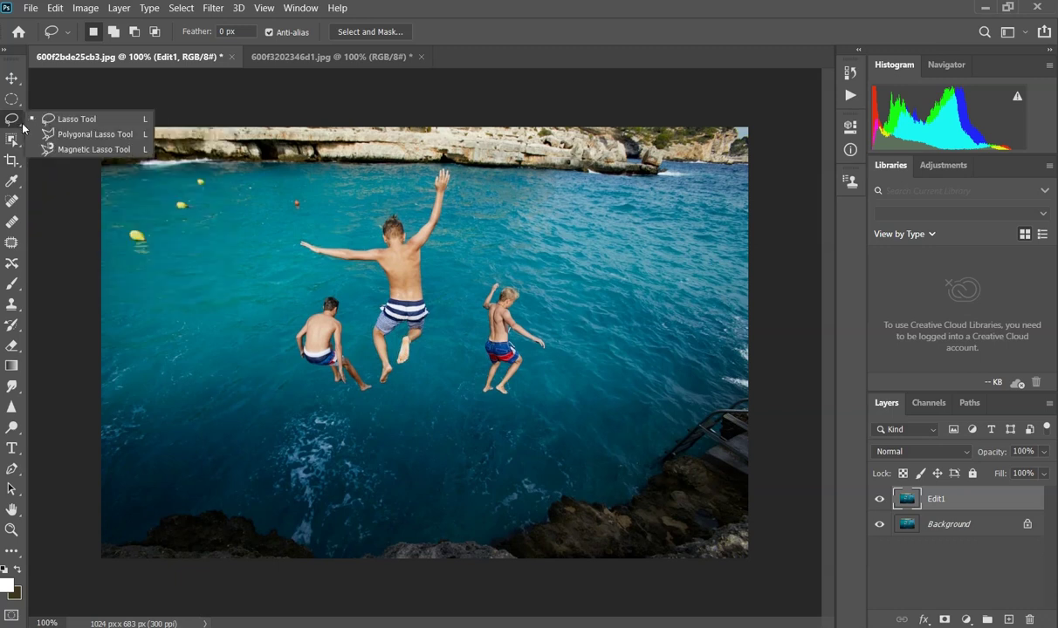
left_click(77, 123)
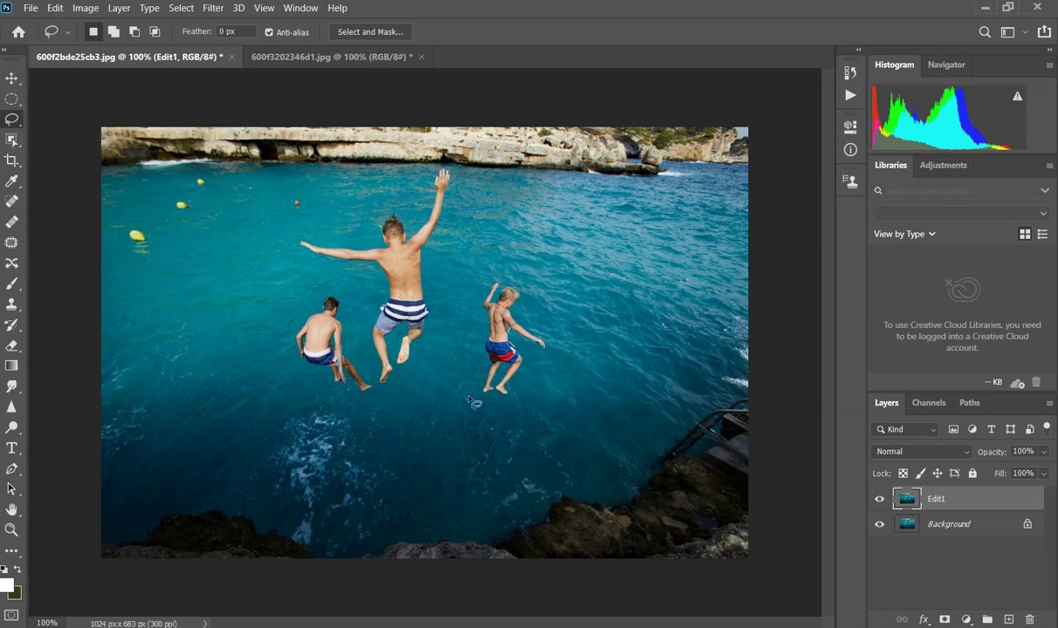
mouse_move(481, 397)
left_mouse_down()
mouse_move(523, 387)
mouse_move(525, 346)
mouse_move(542, 357)
mouse_move(555, 344)
mouse_move(519, 315)
mouse_move(519, 286)
mouse_move(482, 283)
left_mouse_up()
left_click_drag(476, 332, 478, 364)
Fill the selection with Content-Aware to replace the boy with sea water.
left_click(55, 8)
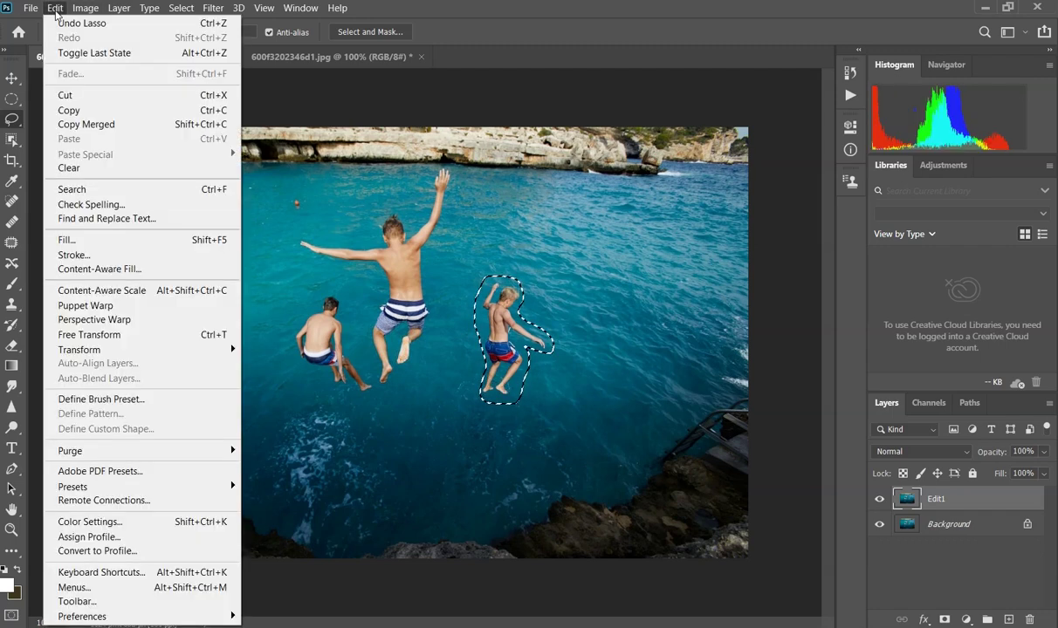
mouse_move(31, 9)
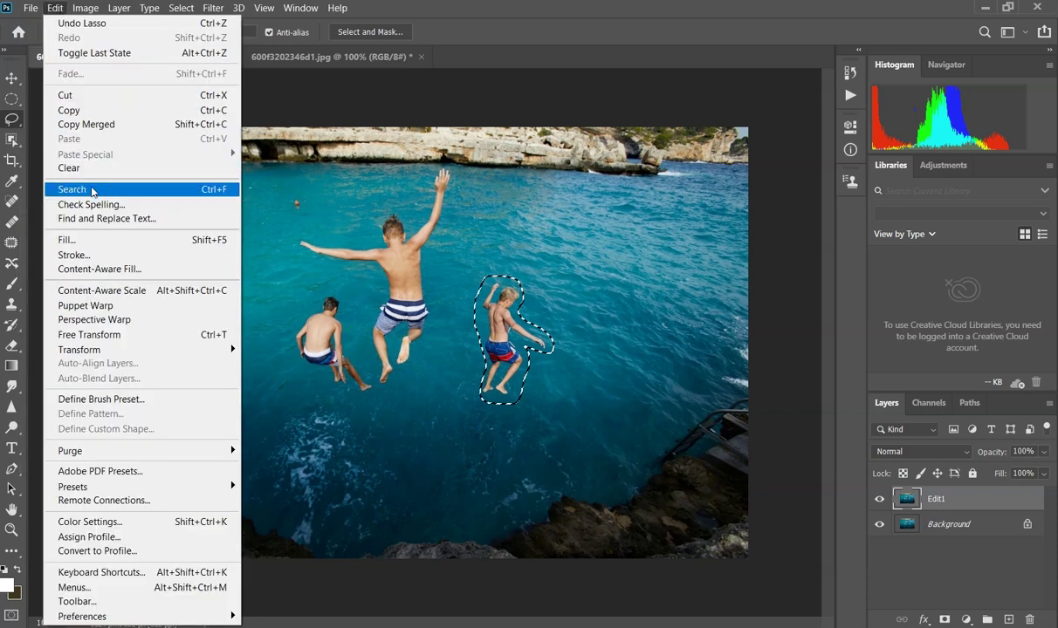
left_click(90, 226)
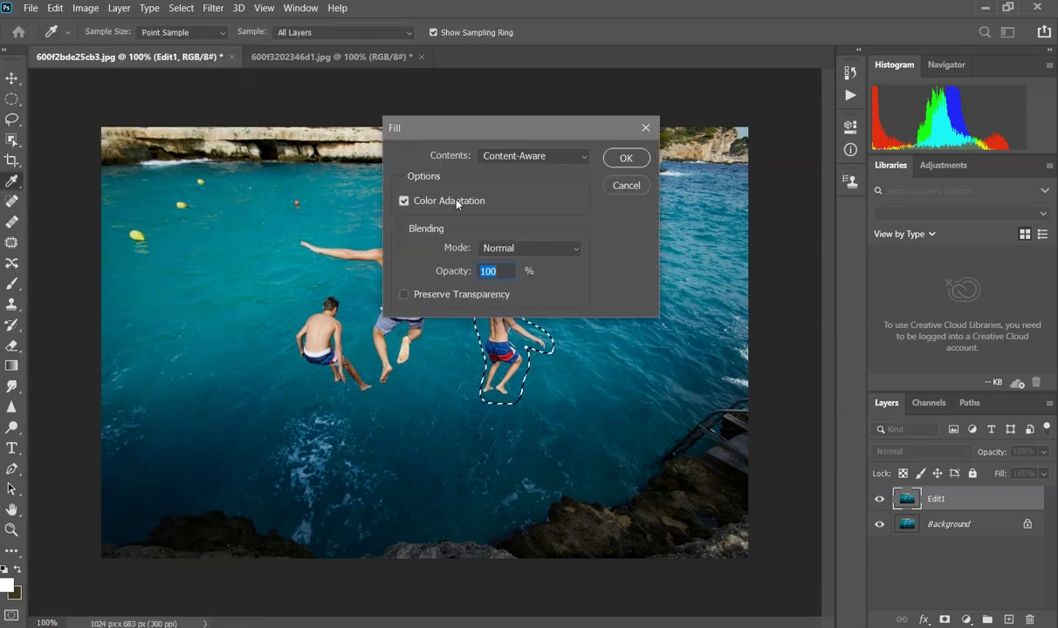
left_click(538, 157)
left_click(486, 226)
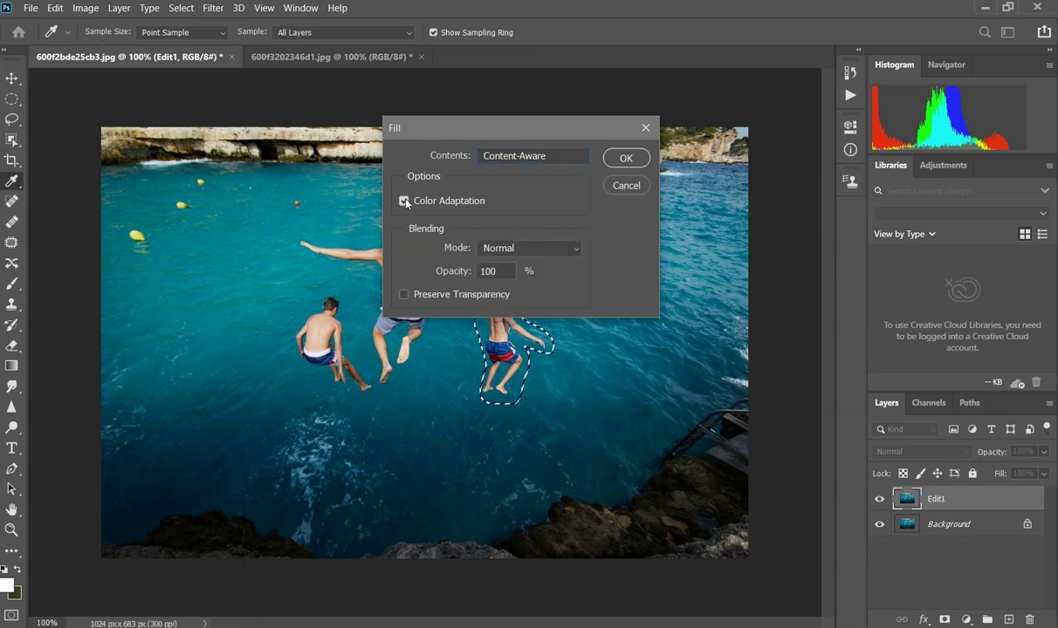
left_click(625, 158)
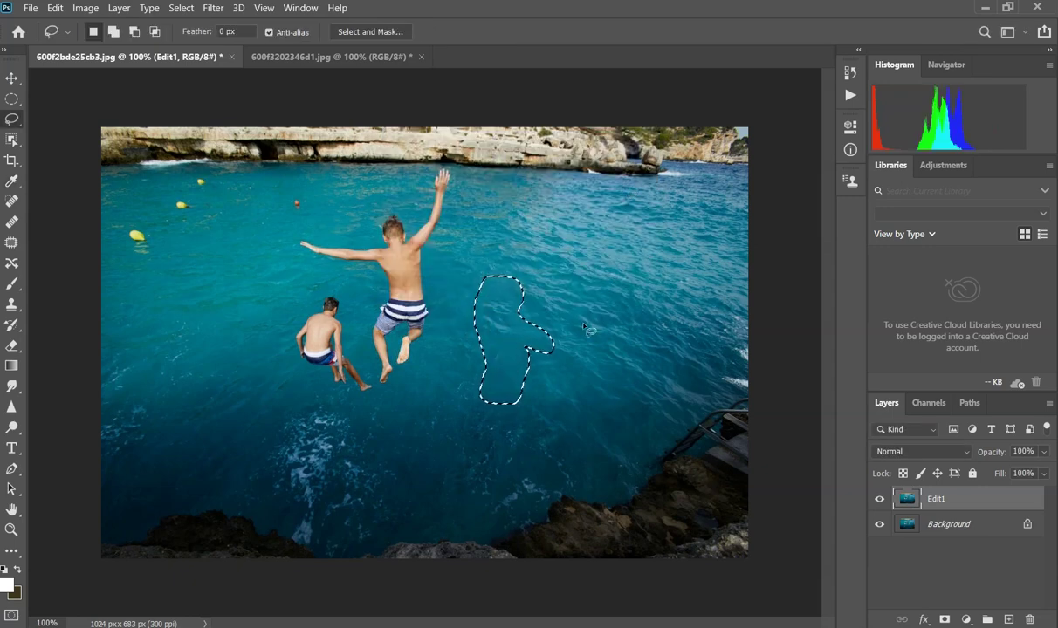
Lasso the smaller left boy, Content-Aware fill over him, then deselect.
key("ctrl+d")
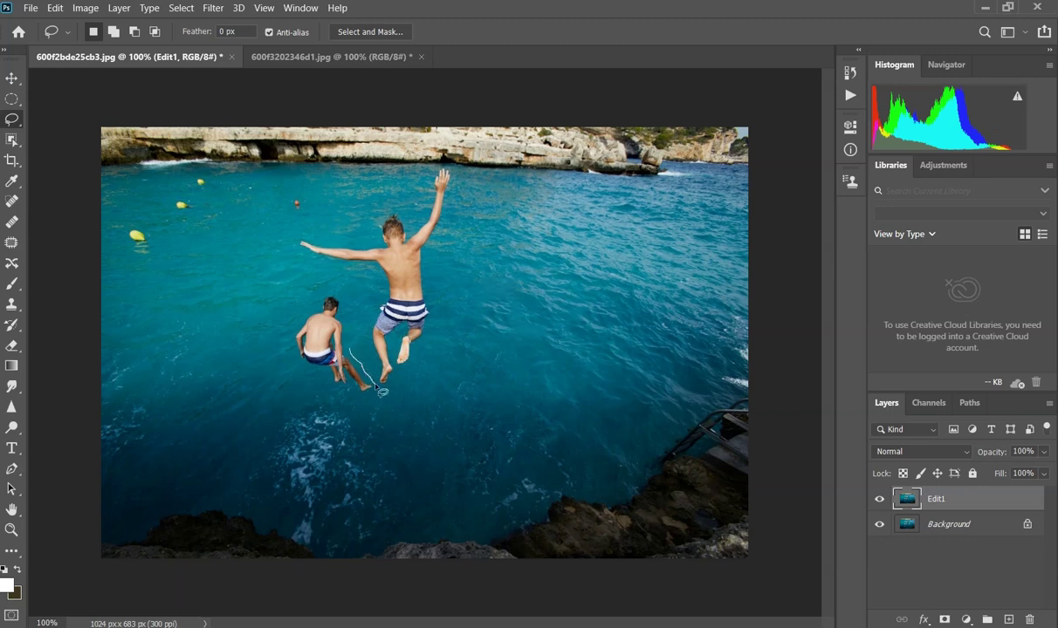
mouse_move(378, 389)
left_mouse_down()
mouse_move(326, 387)
mouse_move(292, 355)
mouse_move(295, 320)
mouse_move(321, 295)
mouse_move(346, 296)
mouse_move(358, 359)
left_mouse_up()
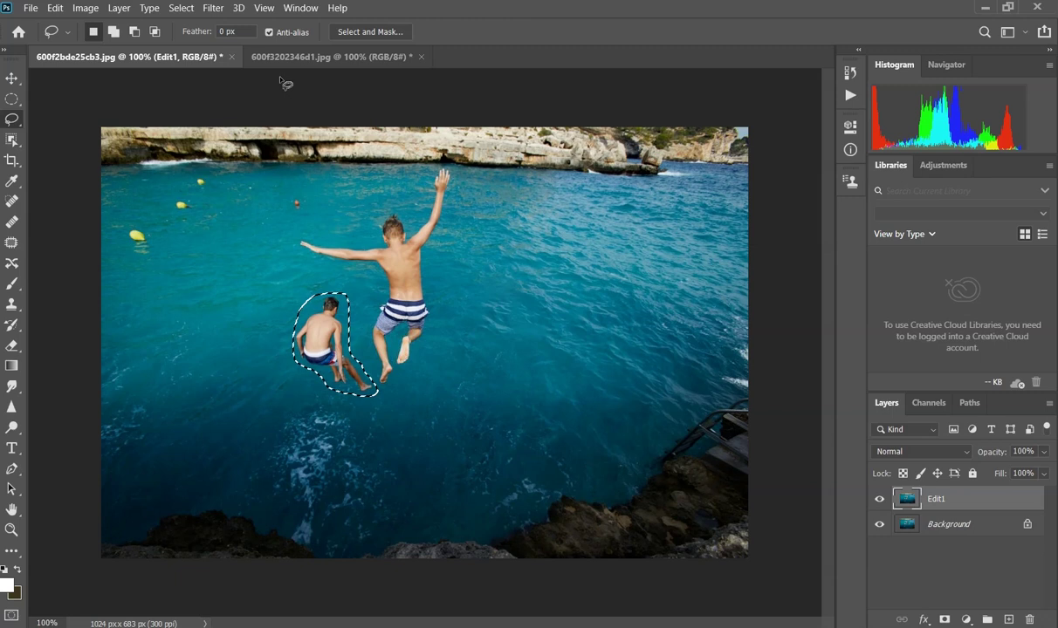
left_click(54, 8)
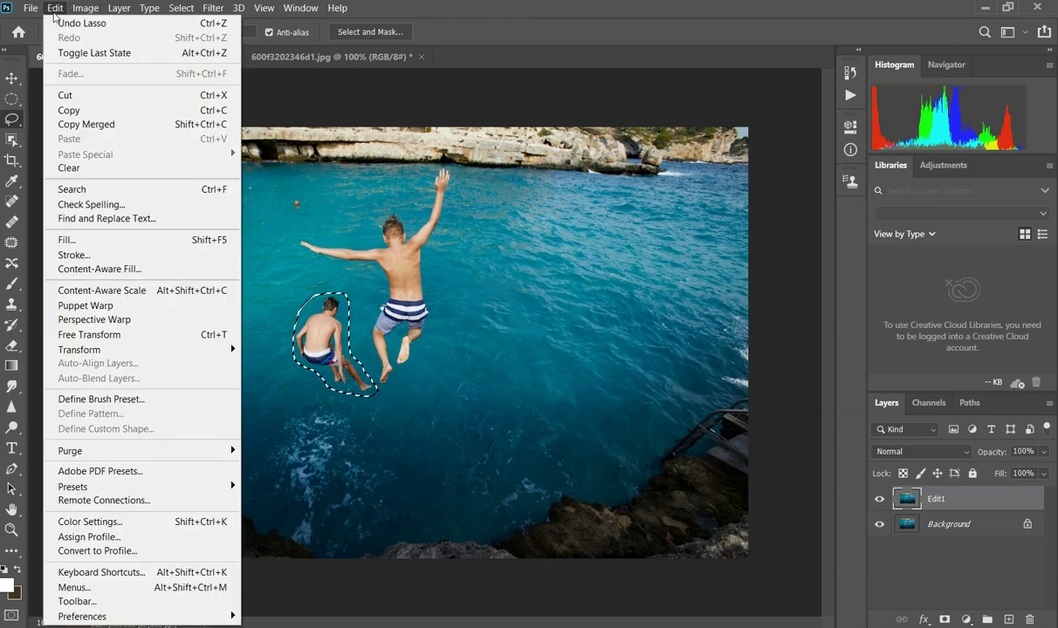
left_click(87, 240)
left_click(625, 159)
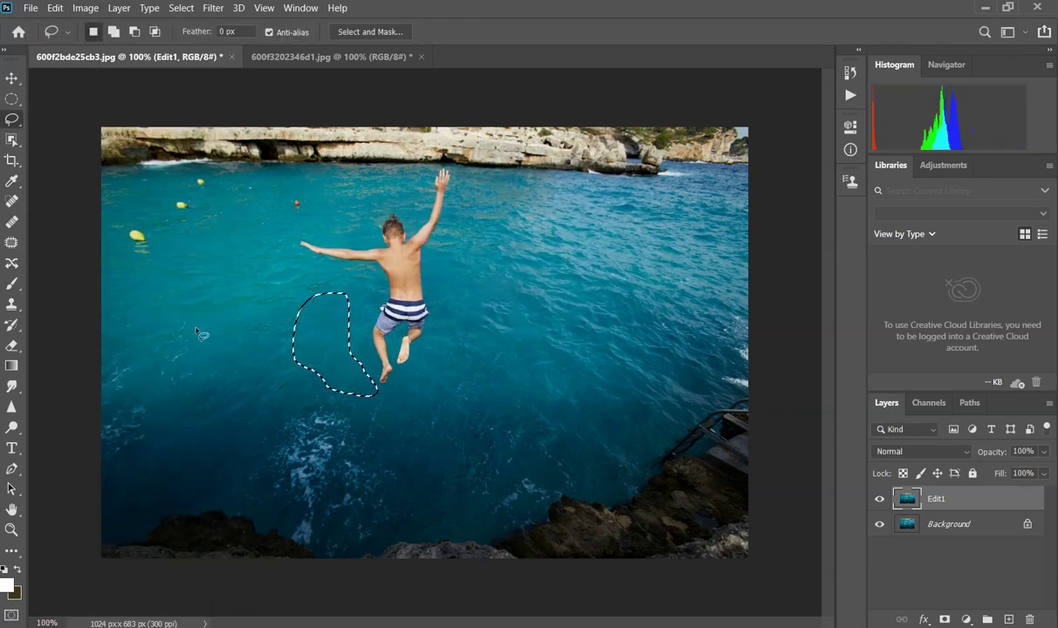
key("ctrl+d")
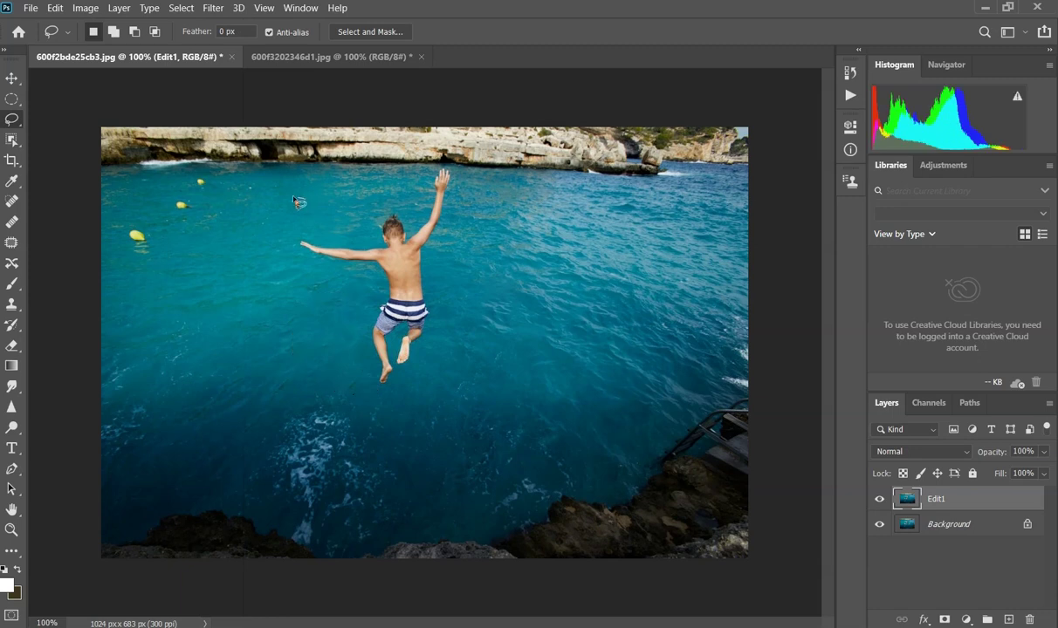
Content-Aware fill away the small red buoy and the small yellow buoy near the top left.
left_click(54, 8)
left_click(87, 237)
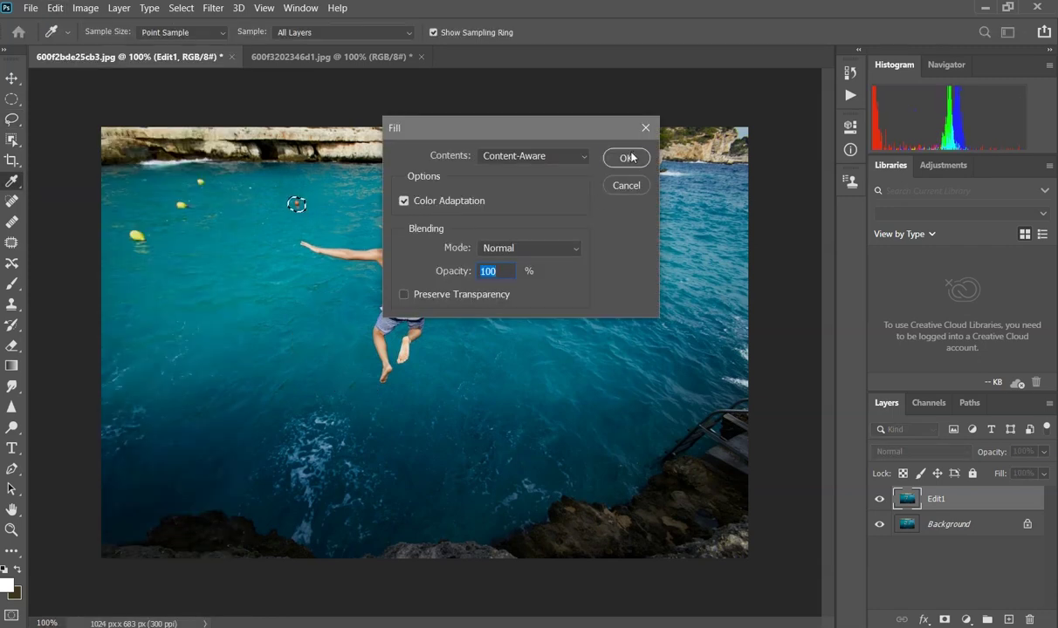
left_click(602, 154)
key("l")
mouse_move(150, 240)
left_mouse_down()
mouse_move(121, 226)
mouse_move(147, 243)
mouse_move(150, 233)
left_mouse_up()
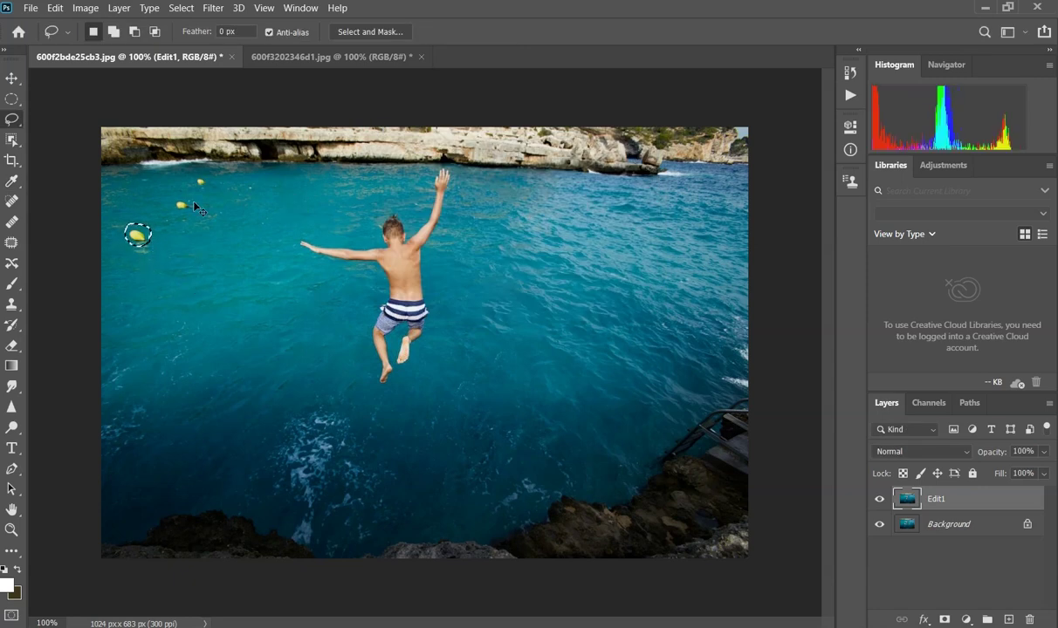
key("alt")
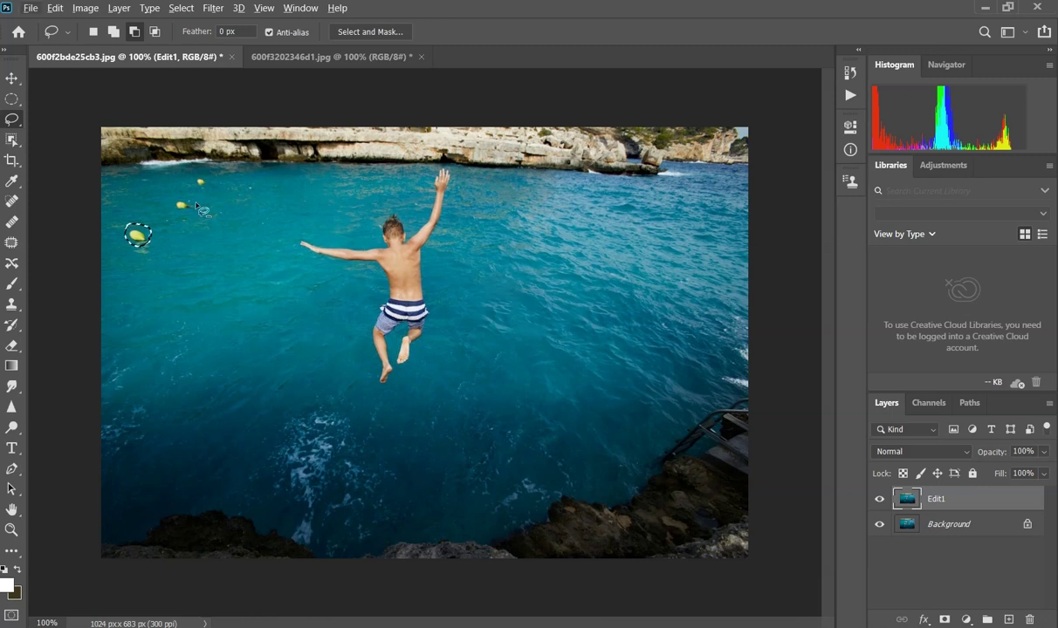
left_click(194, 202)
mouse_move(194, 203)
left_mouse_down()
mouse_move(168, 211)
mouse_move(194, 208)
left_mouse_up()
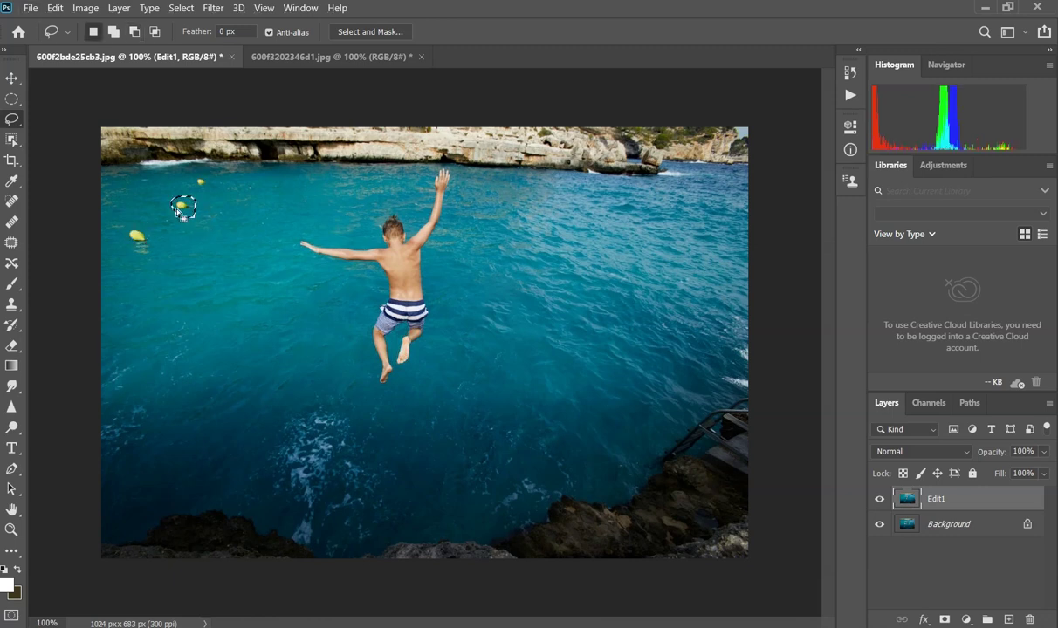
left_click(60, 10)
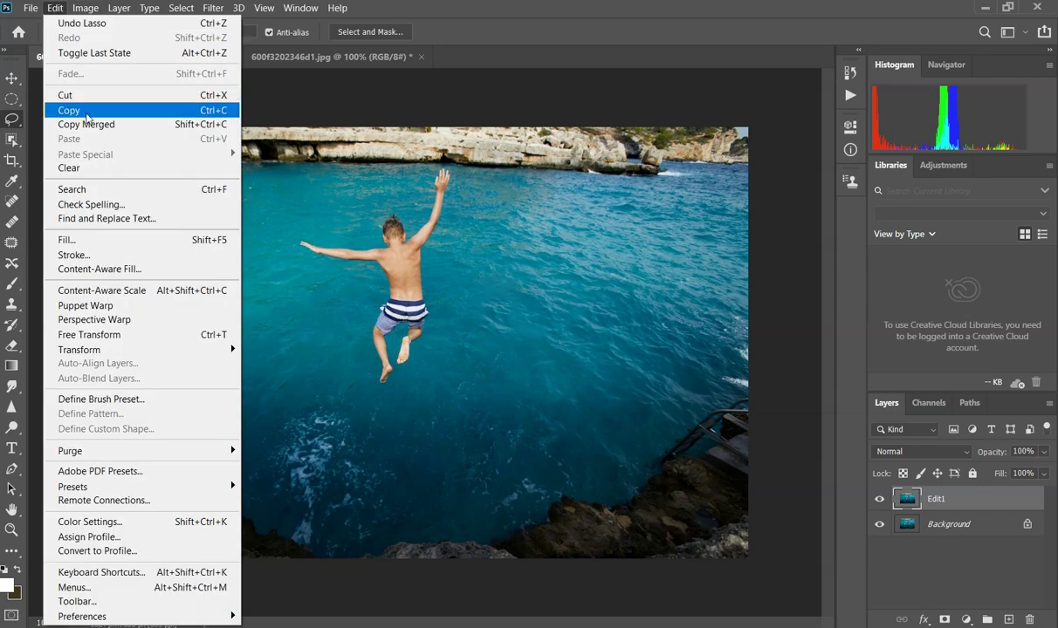
left_click(87, 239)
left_click(626, 159)
key("l")
Fill away the large yellow buoy and the last buoy near the cliffs, then deselect.
mouse_move(145, 221)
left_mouse_down()
mouse_move(127, 237)
mouse_move(157, 240)
mouse_move(149, 226)
left_mouse_up()
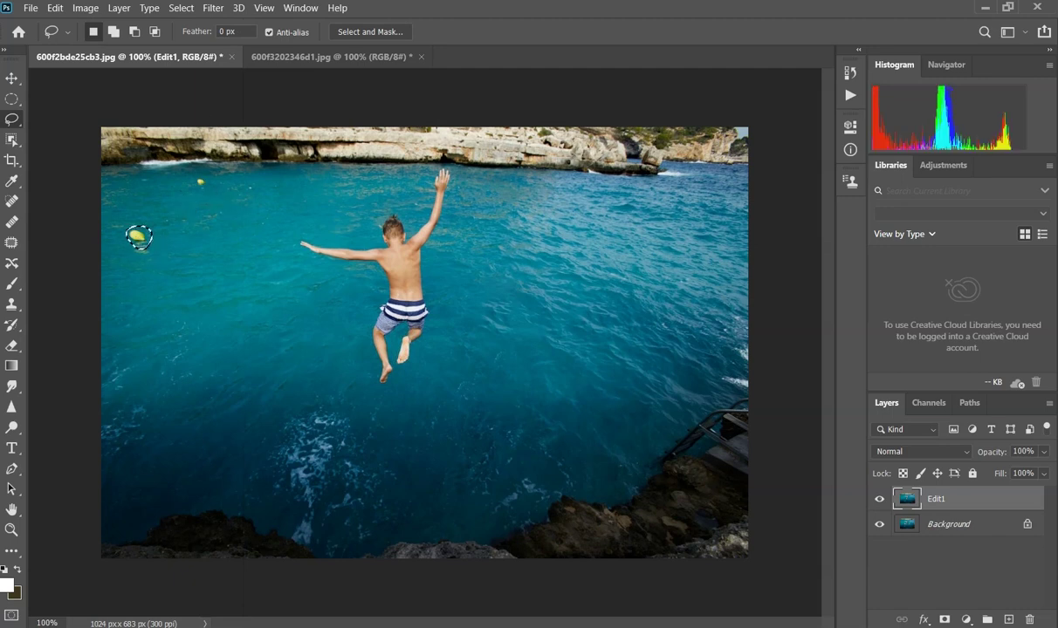
left_click(55, 7)
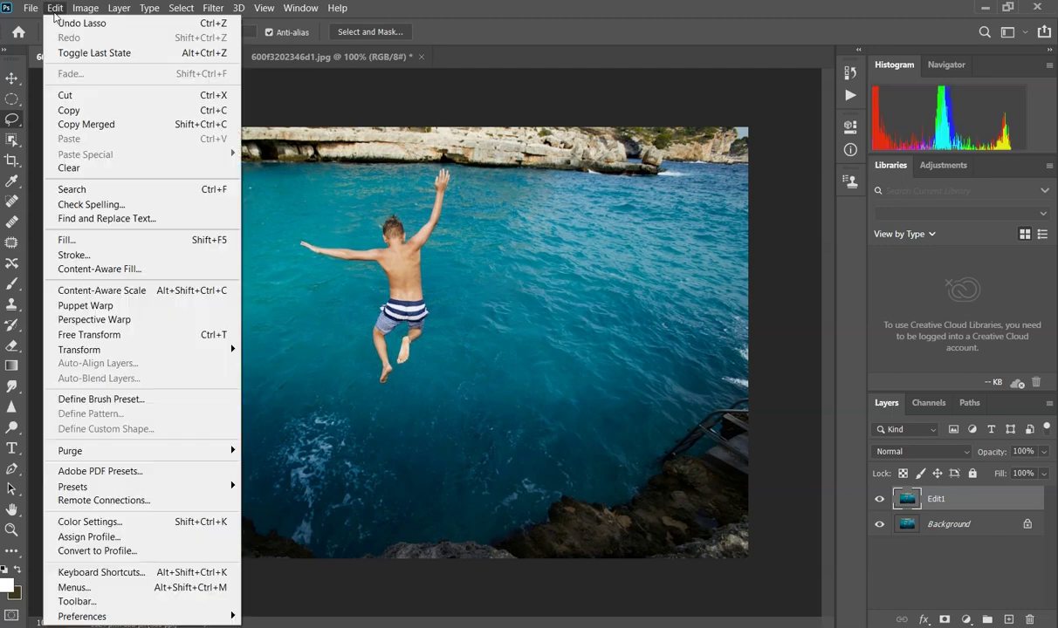
left_click(96, 241)
left_click(624, 157)
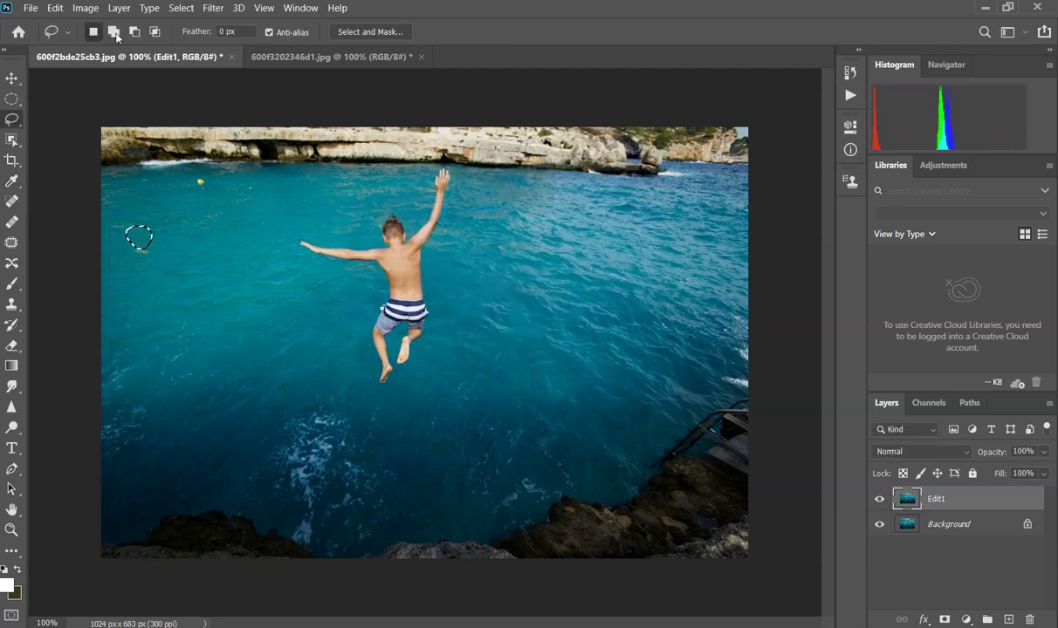
mouse_move(194, 181)
left_mouse_down()
mouse_move(213, 193)
mouse_move(201, 166)
mouse_move(185, 180)
left_mouse_up()
left_click(55, 8)
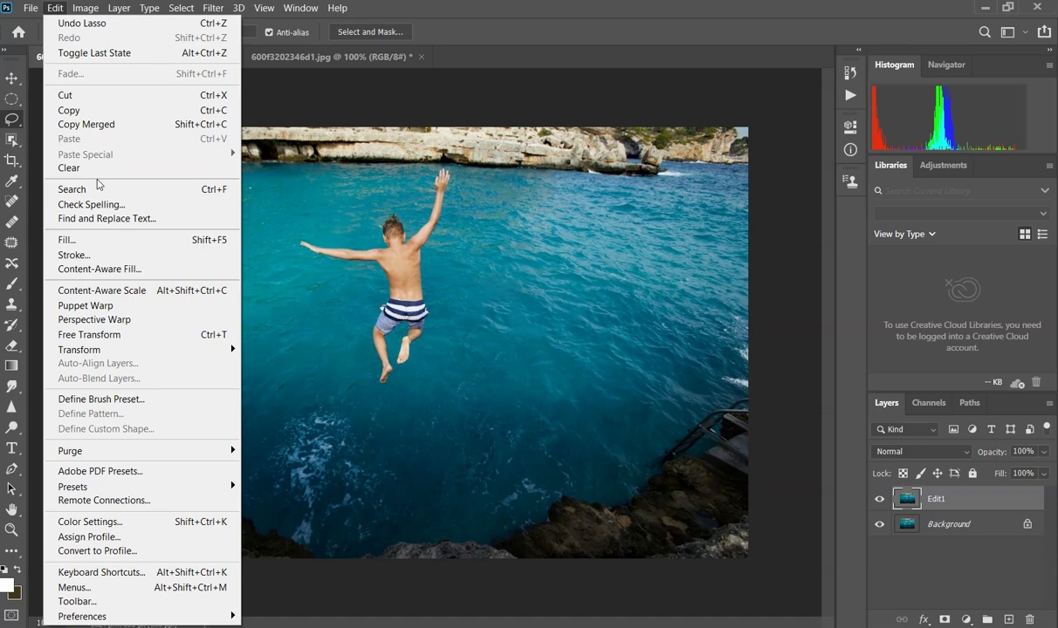
left_click(96, 239)
left_click(622, 158)
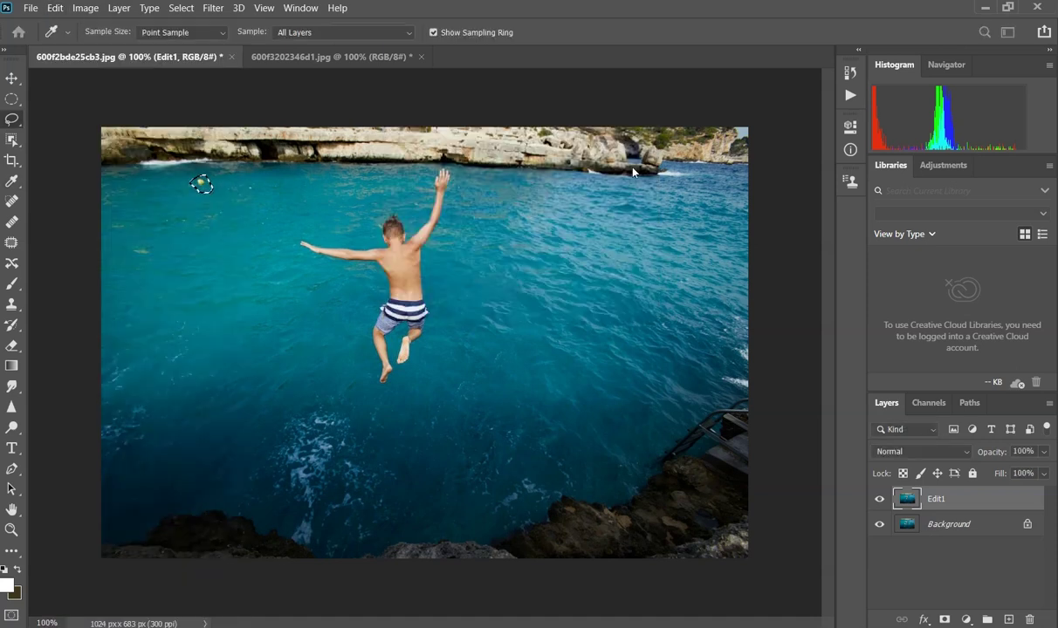
key("ctrl+d")
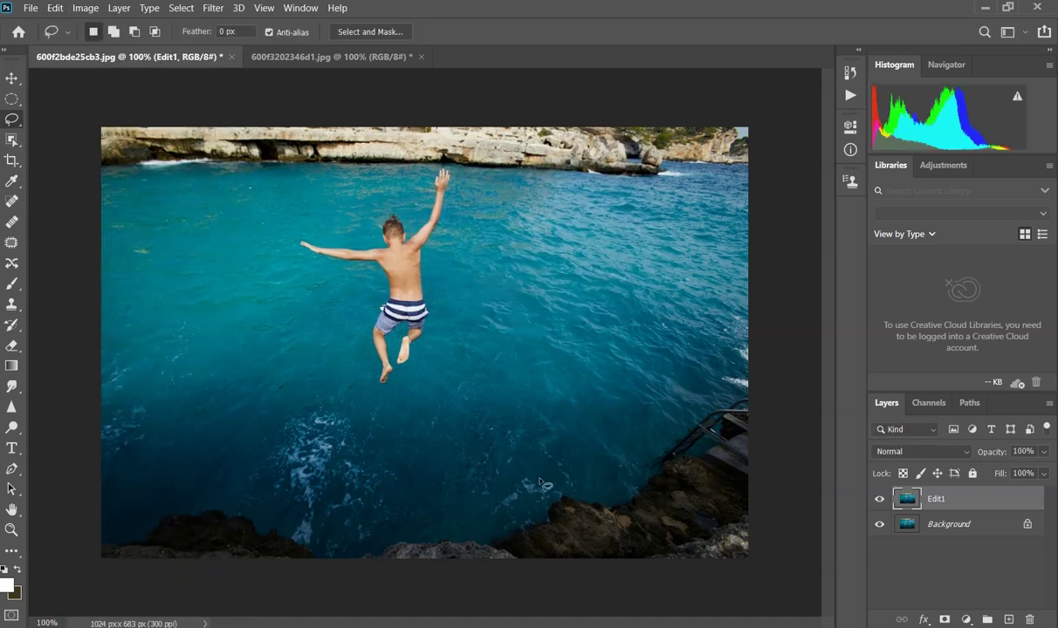
Toggle Edit1's visibility to compare edited and original, leaving Edit1 visible.
left_click(878, 500)
left_click(879, 500)
left_click(879, 500)
left_click(878, 500)
left_click(879, 502)
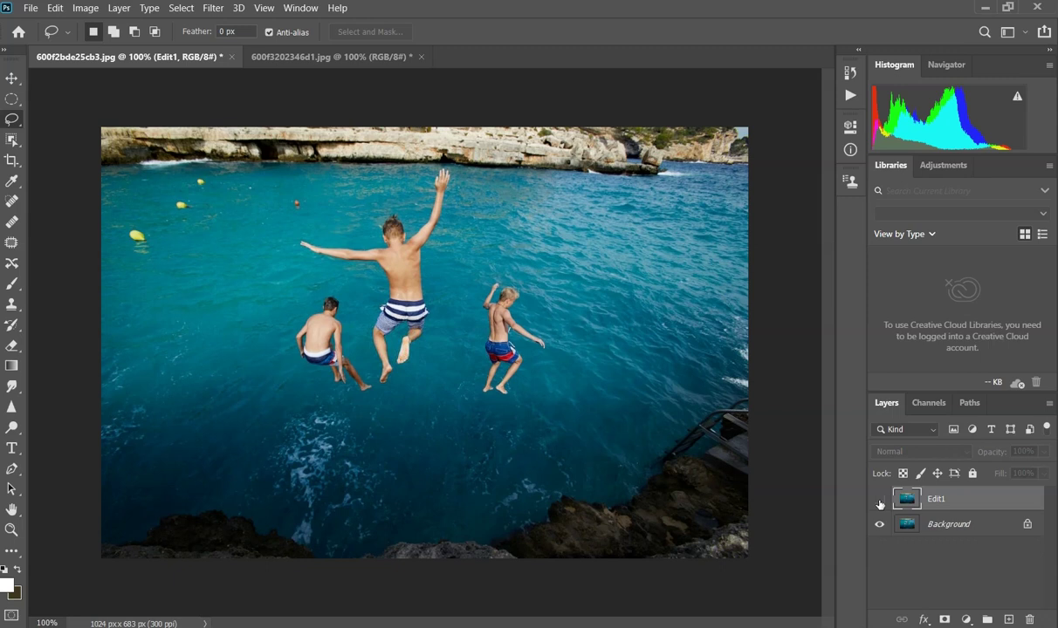
left_click(879, 501)
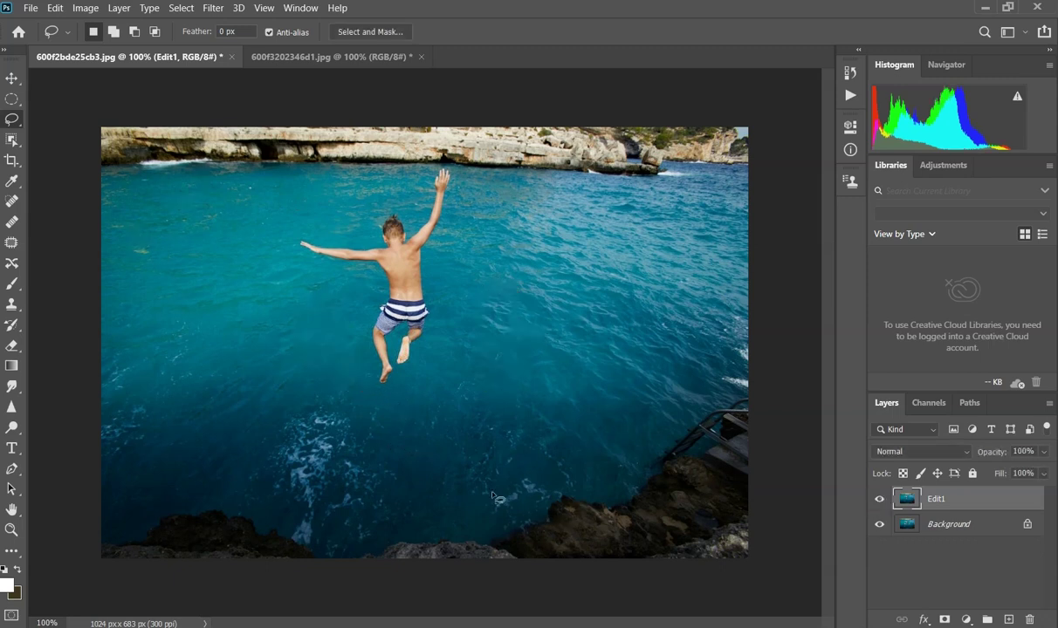
In 600f3202346d1.jpg, duplicate the Background layer and rename the copy Edit1.
left_click(303, 56)
key("z")
left_click_drag(954, 511, 1008, 618)
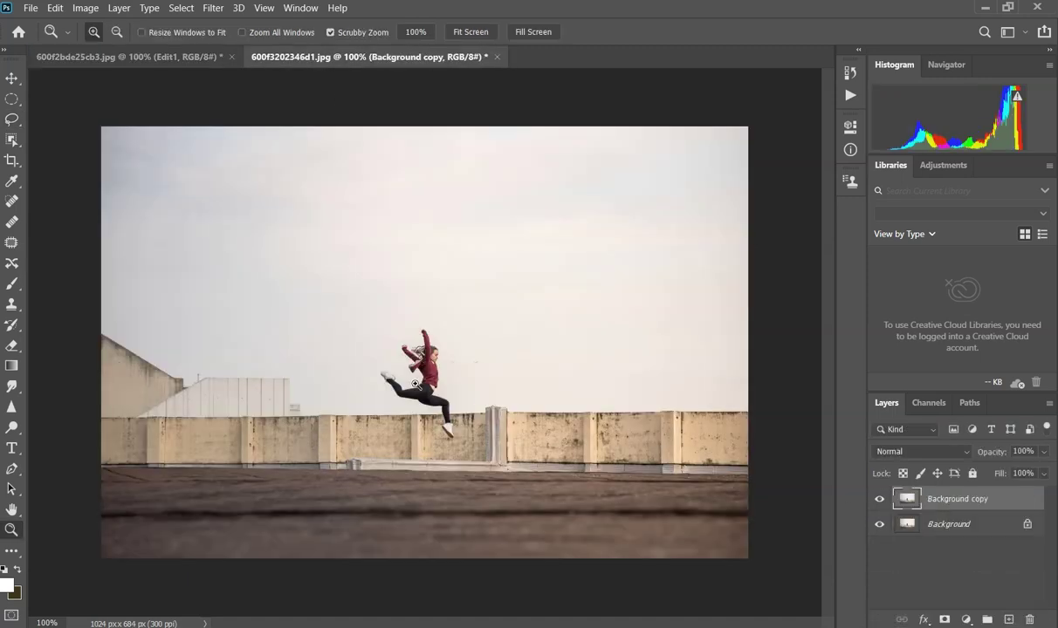
double_click(959, 501)
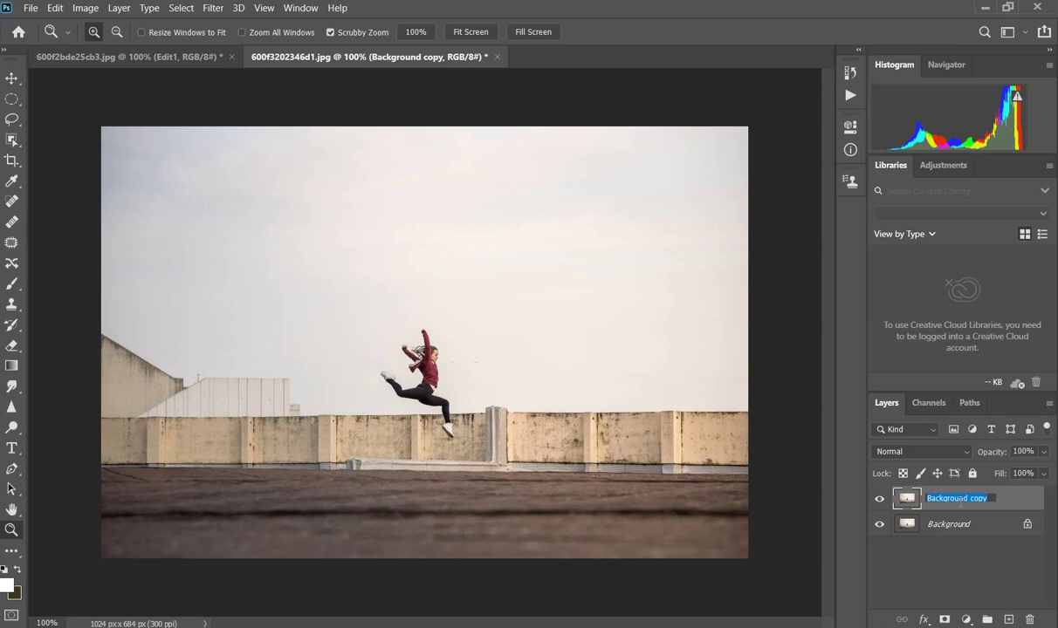
type("Edit1")
key("Return")
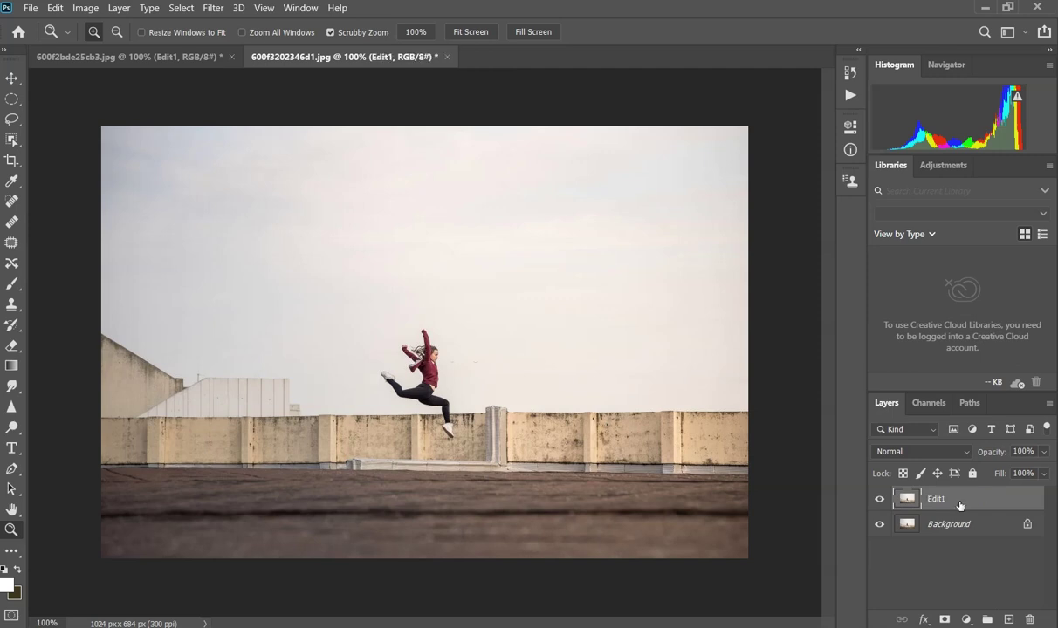
left_click(40, 11)
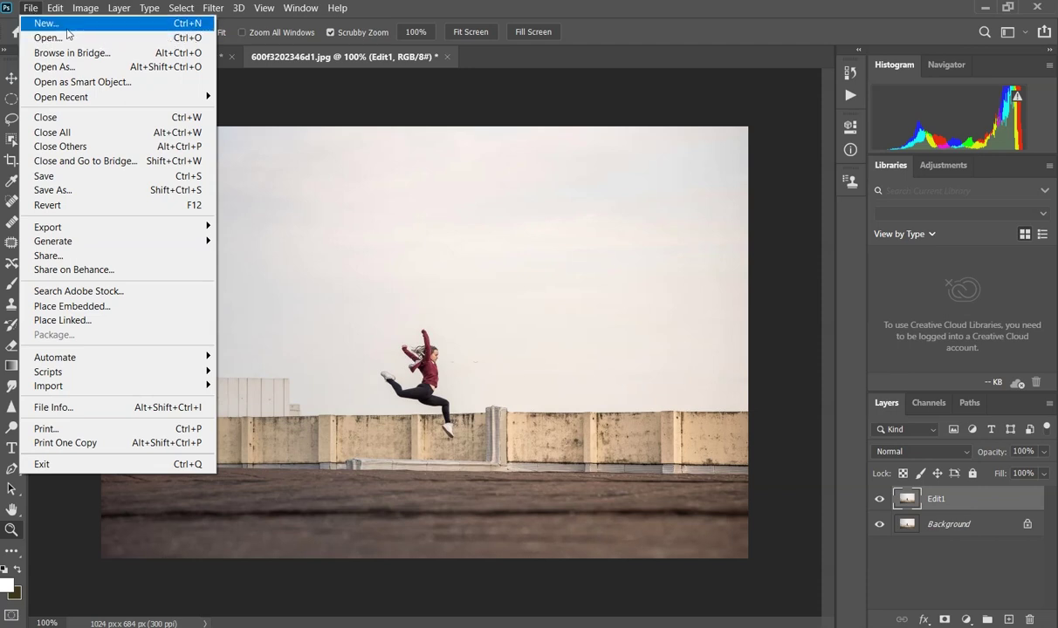
left_click(430, 10)
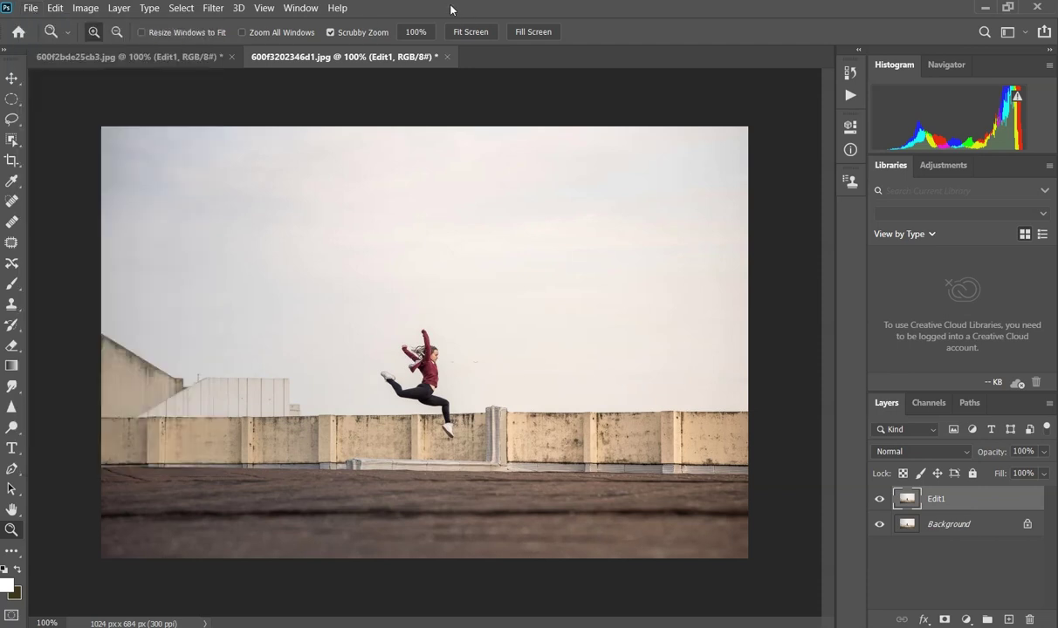
left_click(13, 100)
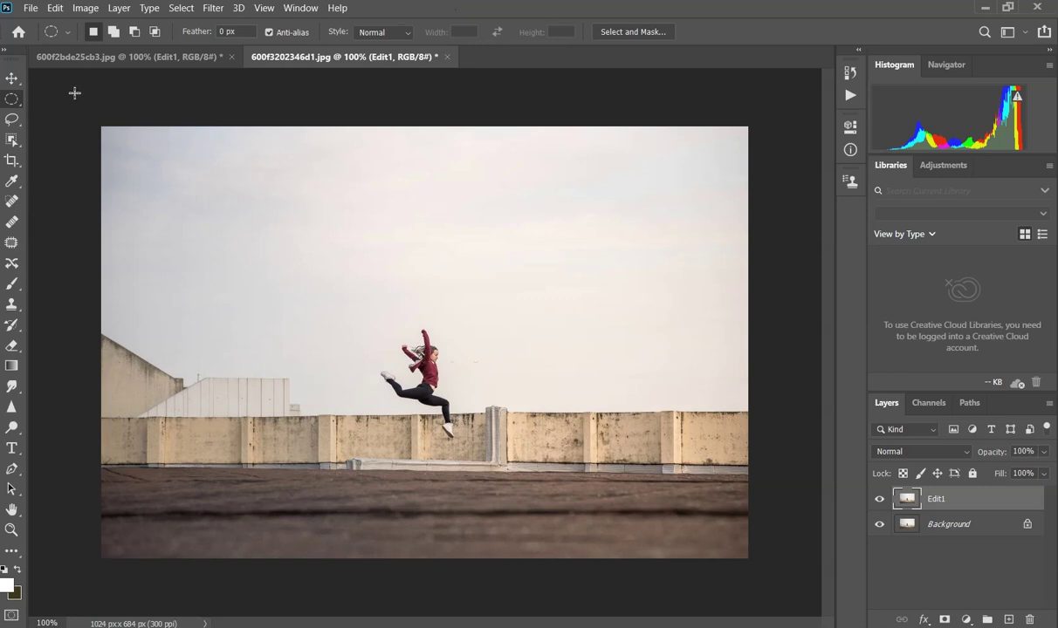
left_click(12, 119)
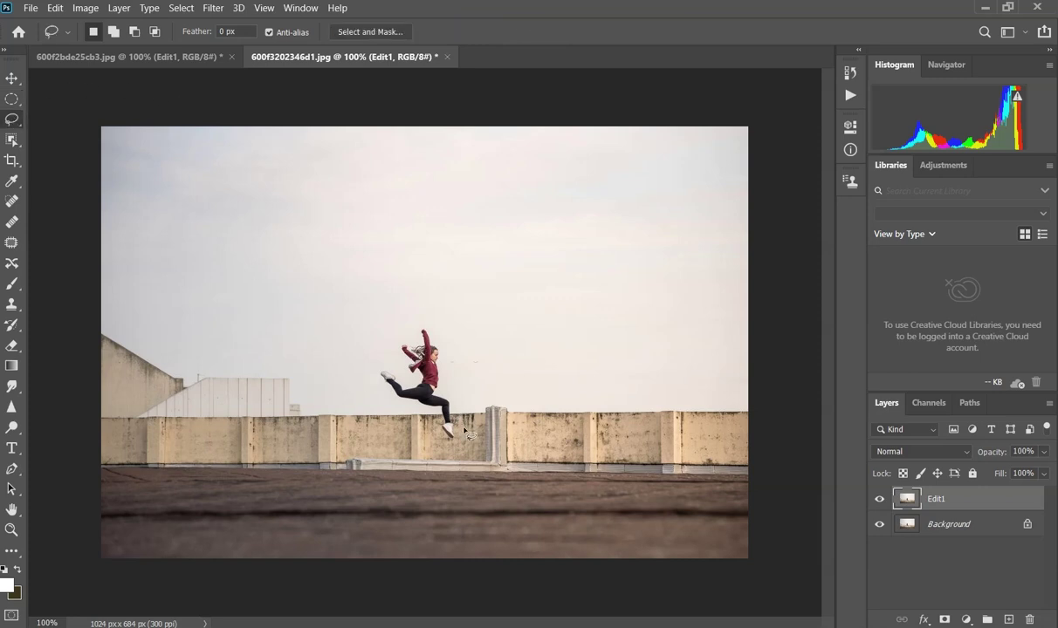
mouse_move(460, 408)
left_mouse_down()
mouse_move(432, 325)
mouse_move(405, 322)
mouse_move(382, 352)
left_mouse_up()
left_click_drag(431, 440, 433, 442)
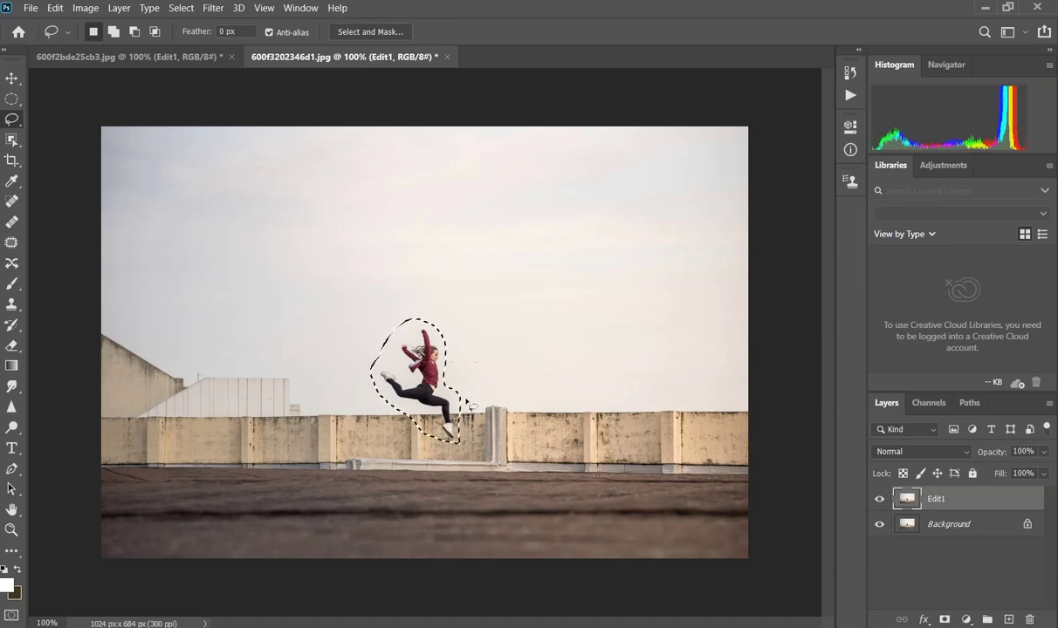
left_click(53, 11)
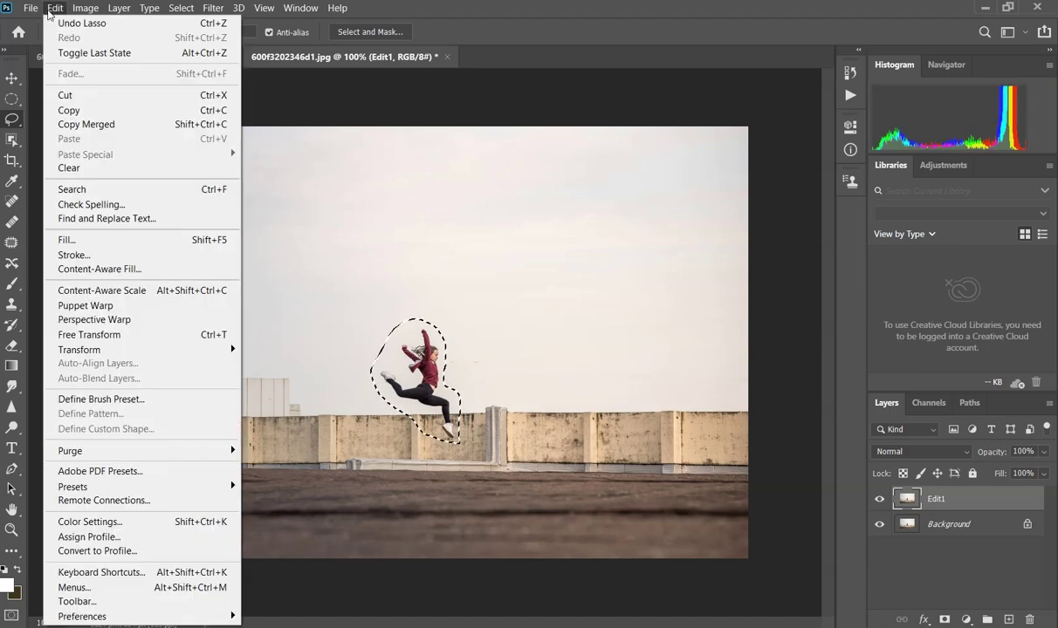
left_click(98, 238)
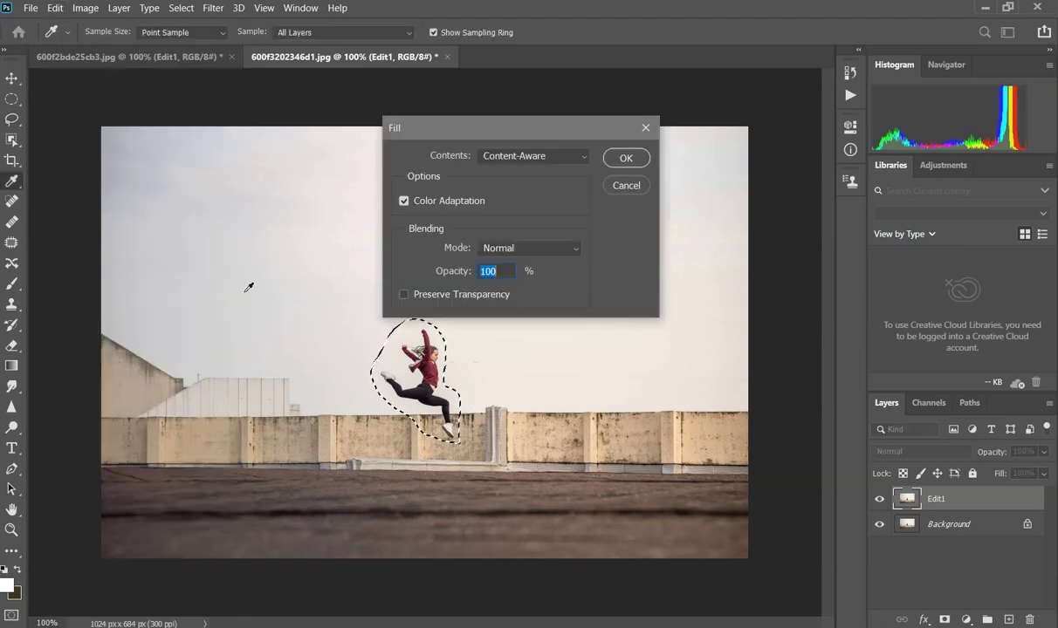
left_click(633, 156)
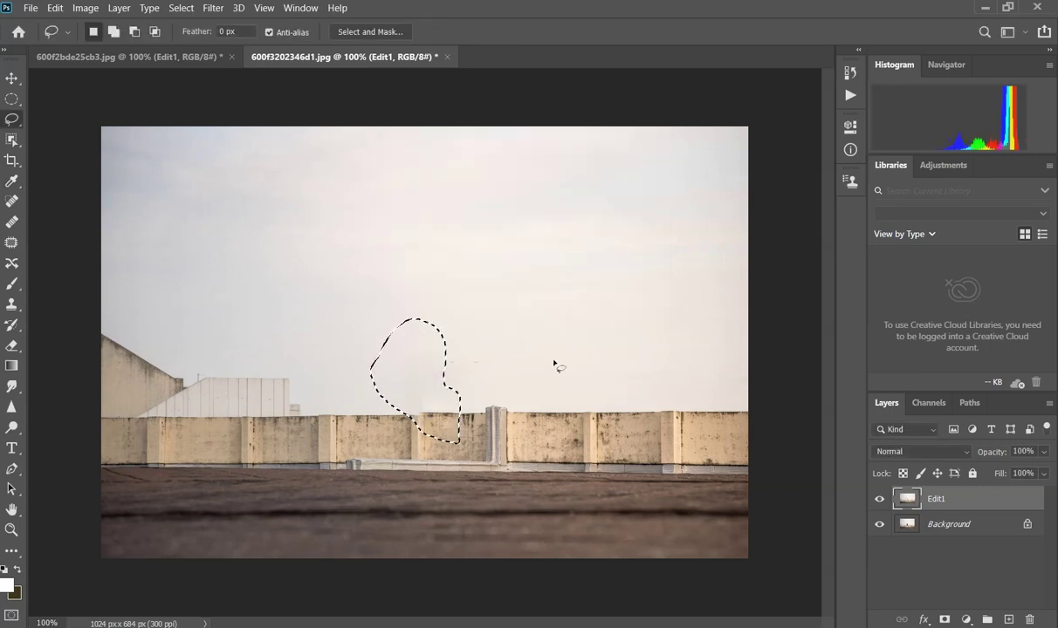
key("ctrl+d")
key("z")
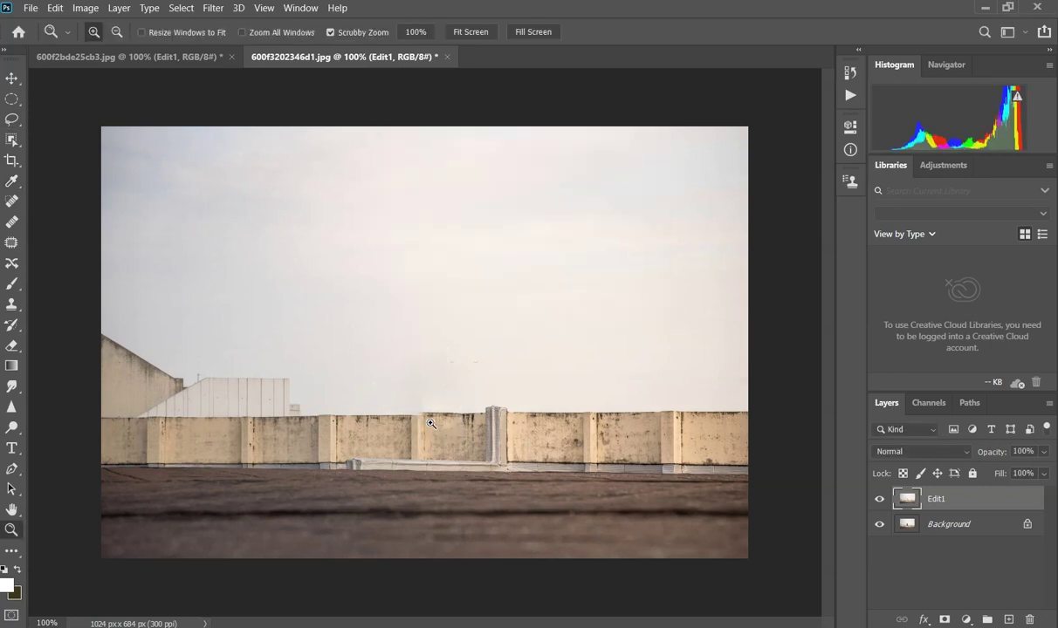
left_click(433, 426)
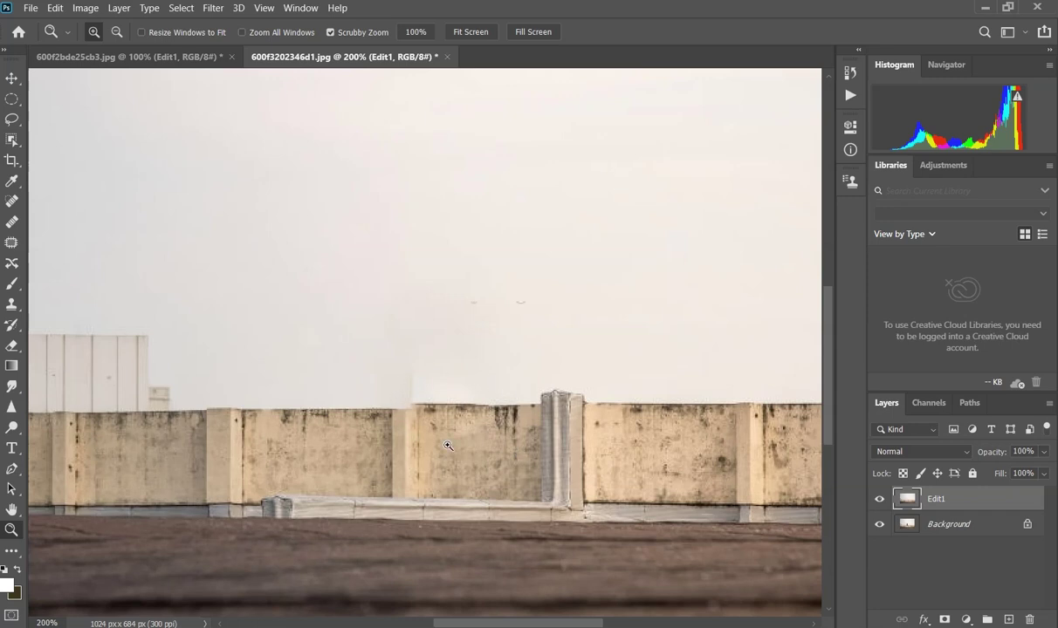
key("ctrl+z")
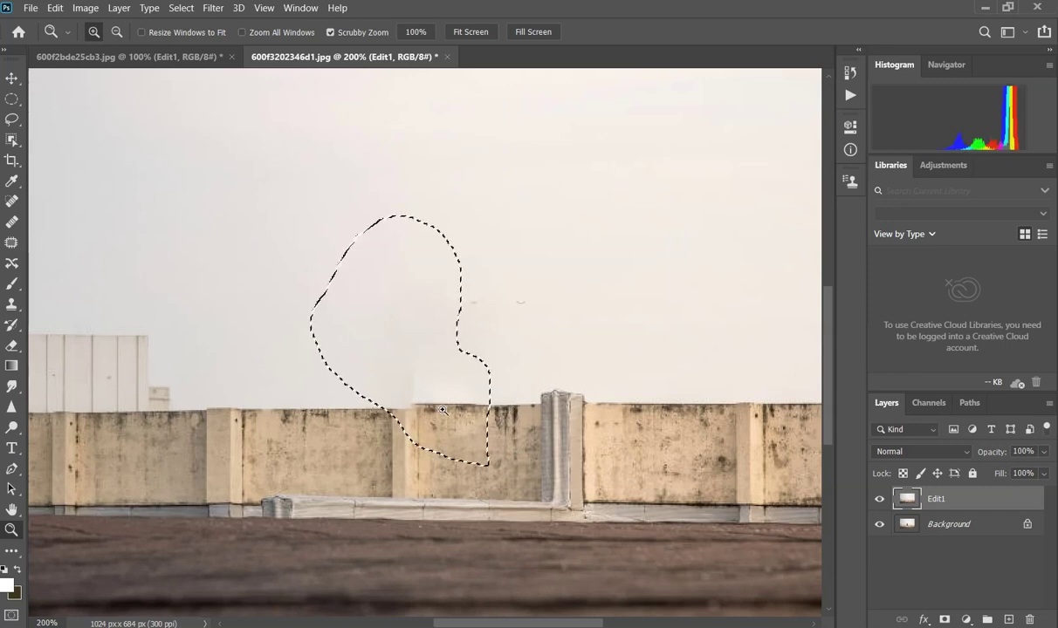
key("ctrl+z")
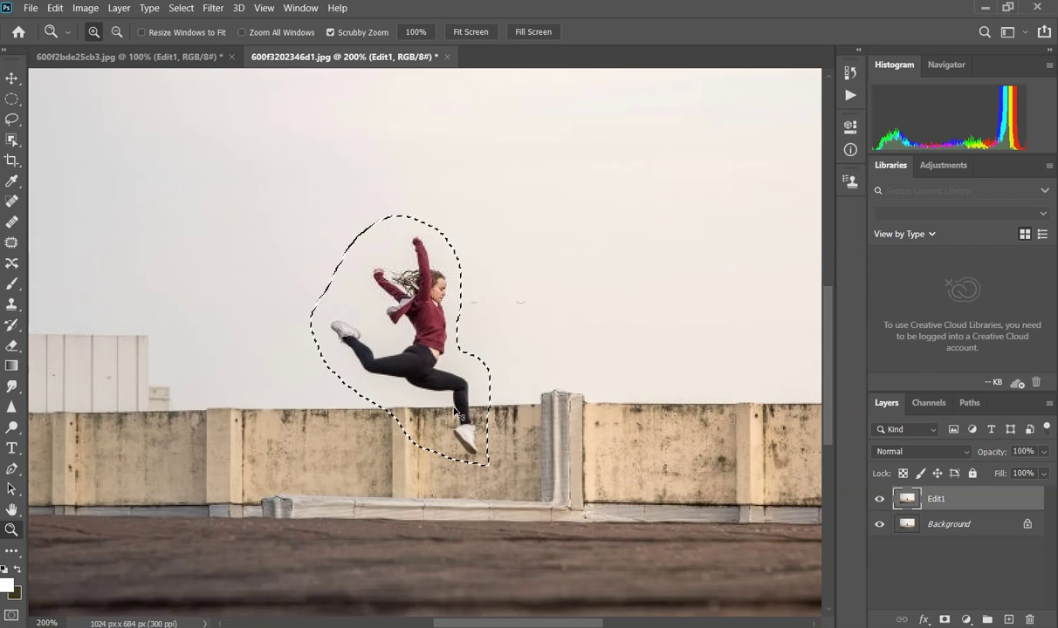
key("ctrl+d")
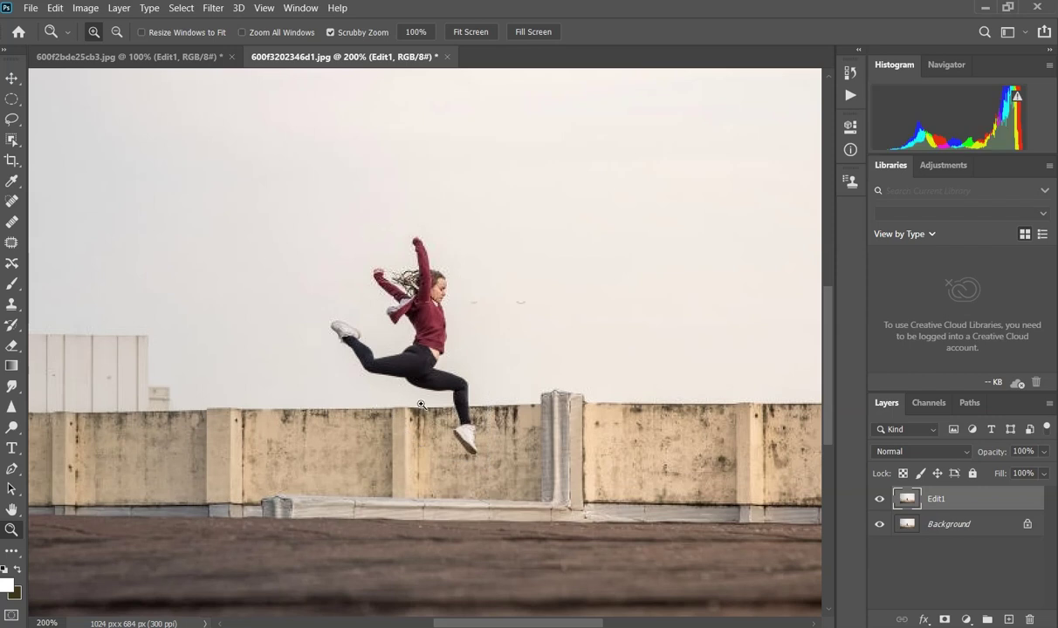
Patch-tool the jumping girl onto the clean sky and wall to her left, then deselect.
left_click(18, 247)
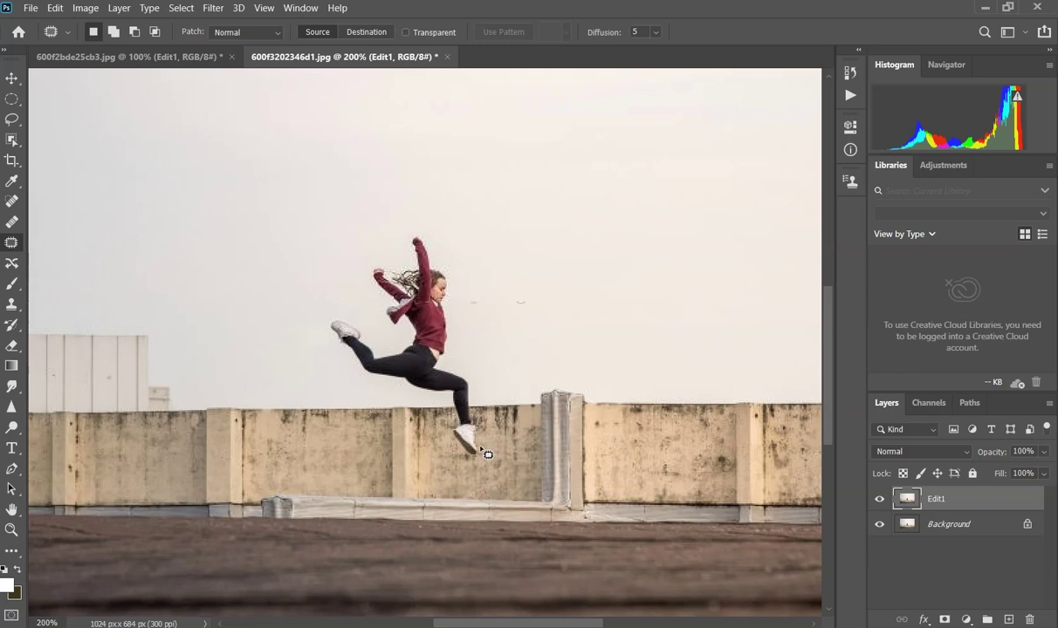
mouse_move(480, 448)
left_mouse_down()
mouse_move(470, 370)
mouse_move(450, 353)
mouse_move(446, 255)
mouse_move(423, 234)
mouse_move(398, 240)
mouse_move(406, 267)
mouse_move(375, 263)
mouse_move(365, 276)
mouse_move(385, 338)
mouse_move(332, 311)
mouse_move(320, 326)
mouse_move(329, 362)
left_mouse_up()
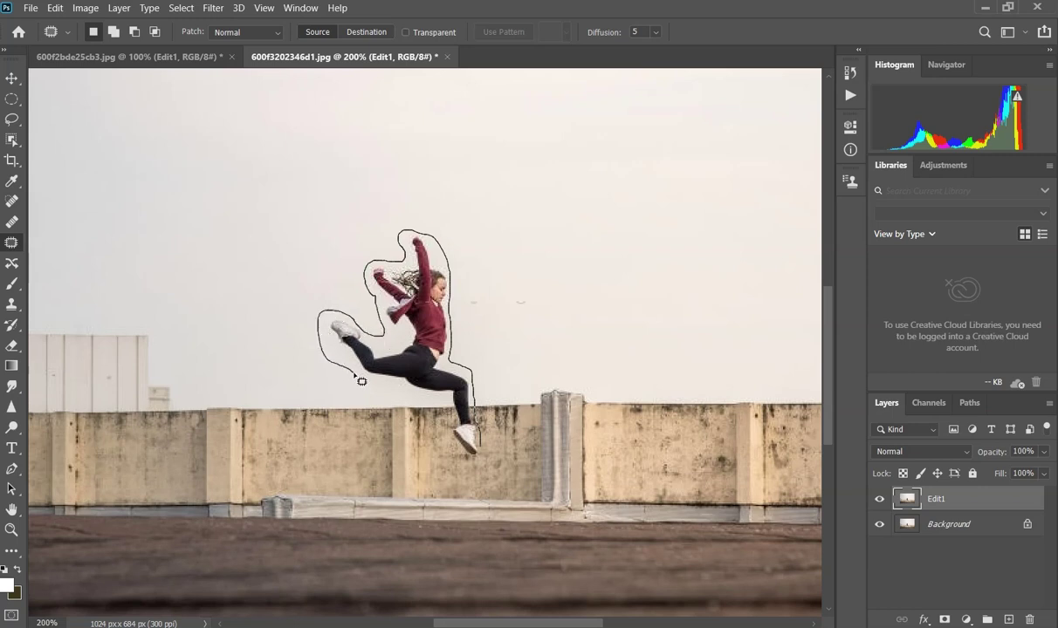
mouse_move(422, 400)
left_mouse_down()
mouse_move(455, 425)
mouse_move(459, 448)
mouse_move(483, 451)
left_mouse_up()
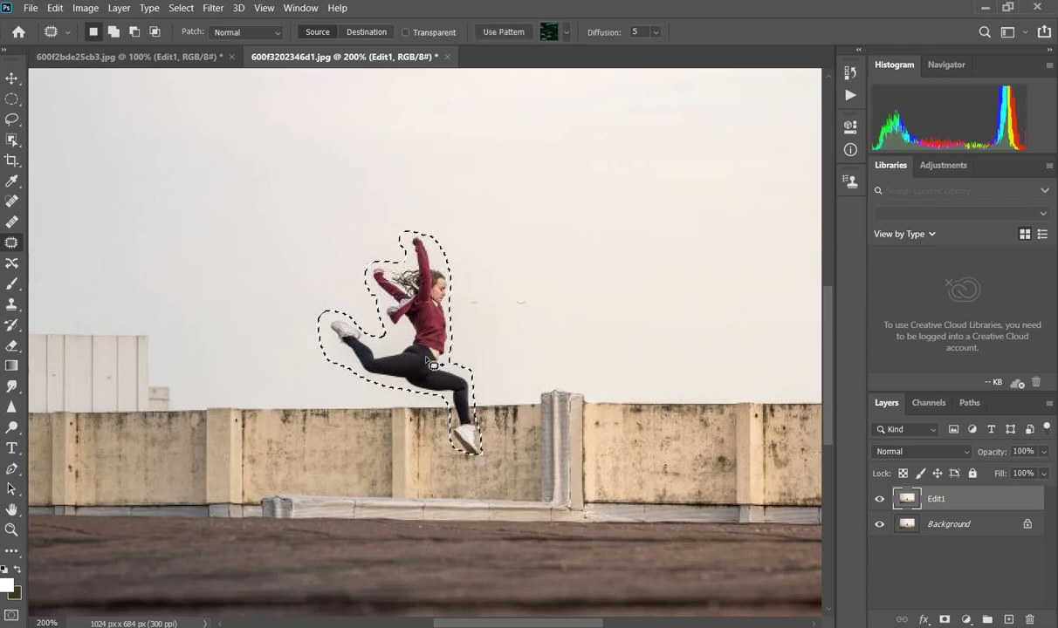
left_click_drag(433, 365, 322, 338)
left_click_drag(300, 345, 270, 349)
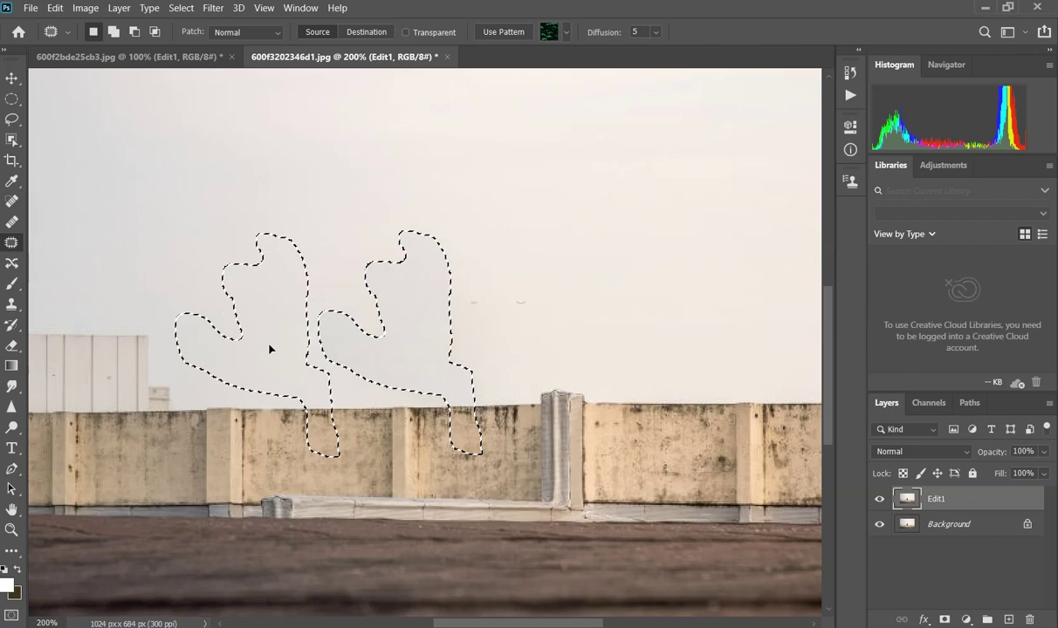
left_click_drag(270, 349, 272, 349)
left_click(621, 312)
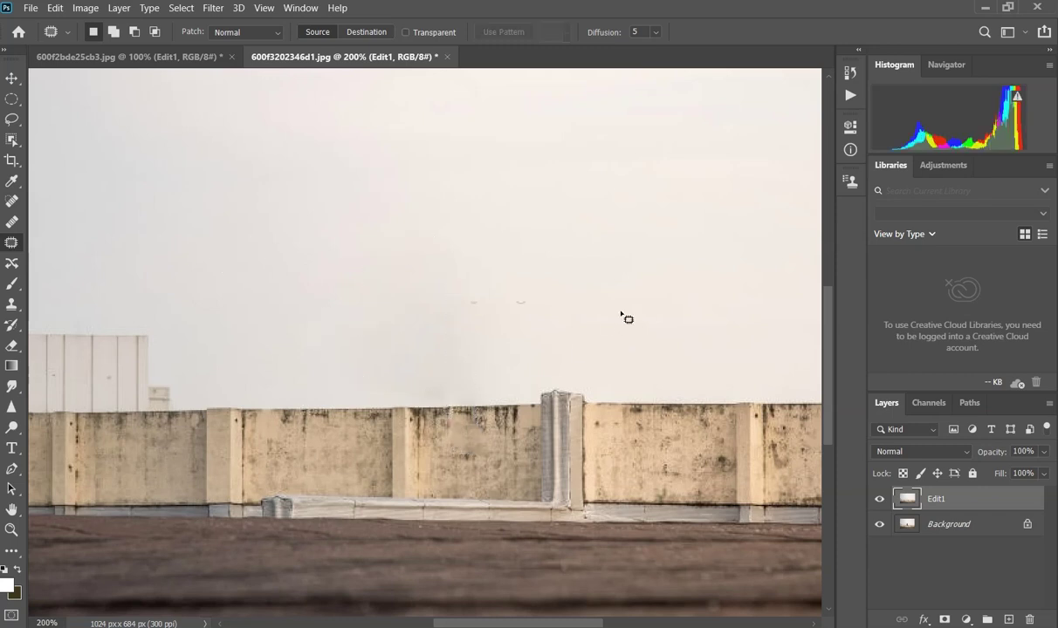